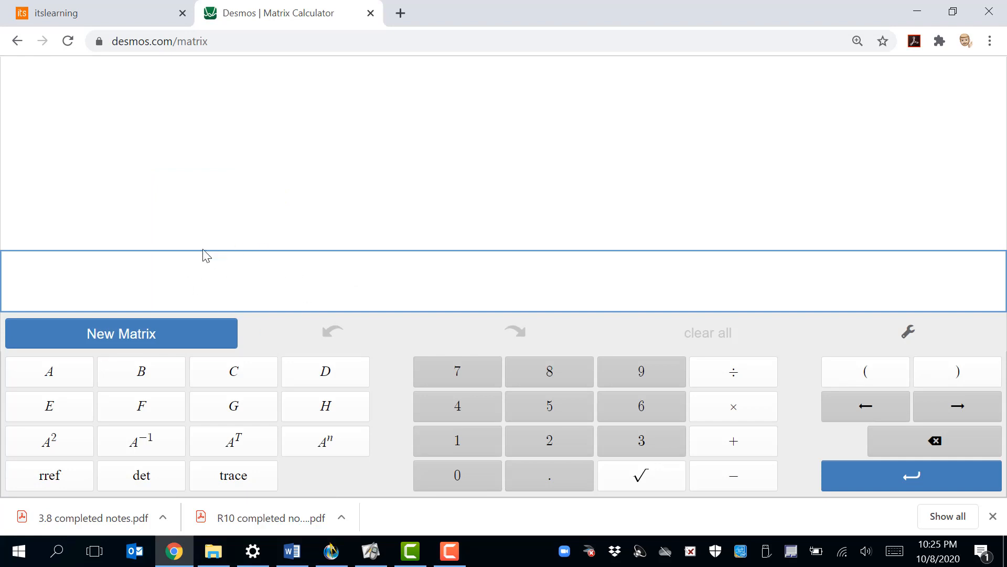
# Create matrix A with 3 rows and 3 columns.
pyautogui.click(149, 341)
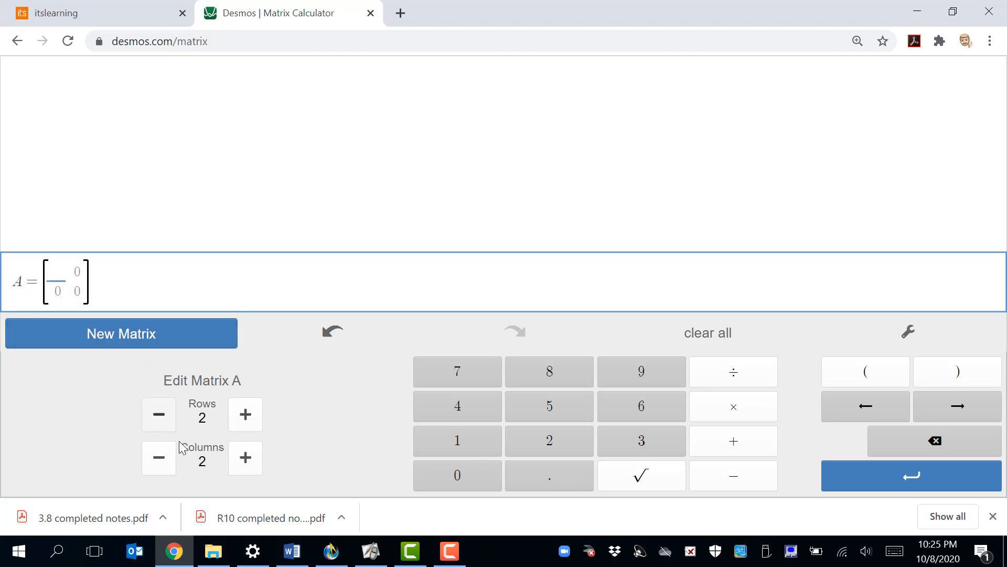
pyautogui.click(243, 417)
pyautogui.click(248, 461)
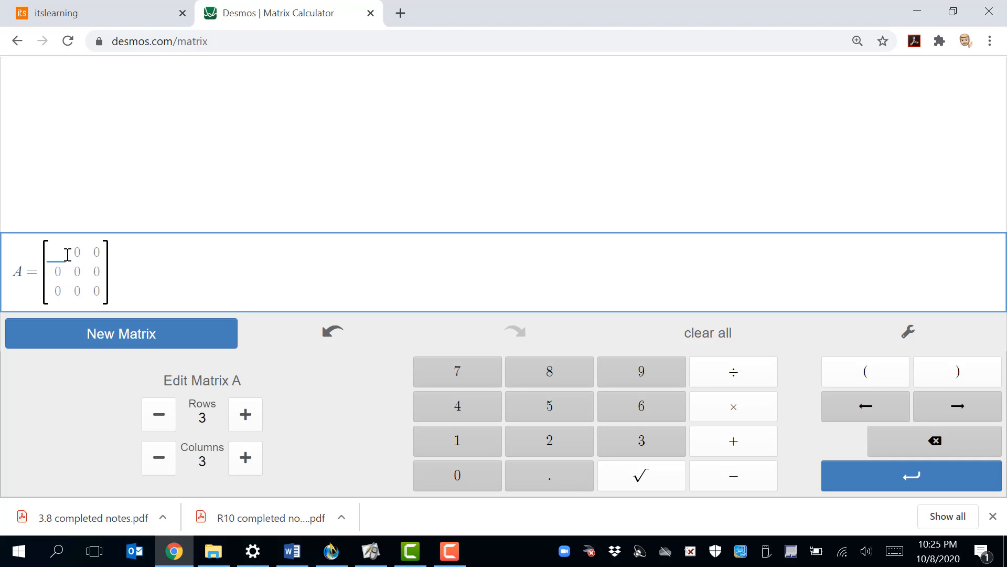
# Fill the first row of matrix A with 8, -2 and 1.
pyautogui.write('8')
pyautogui.press('Tab')
pyautogui.write('-2')
pyautogui.press('Tab')
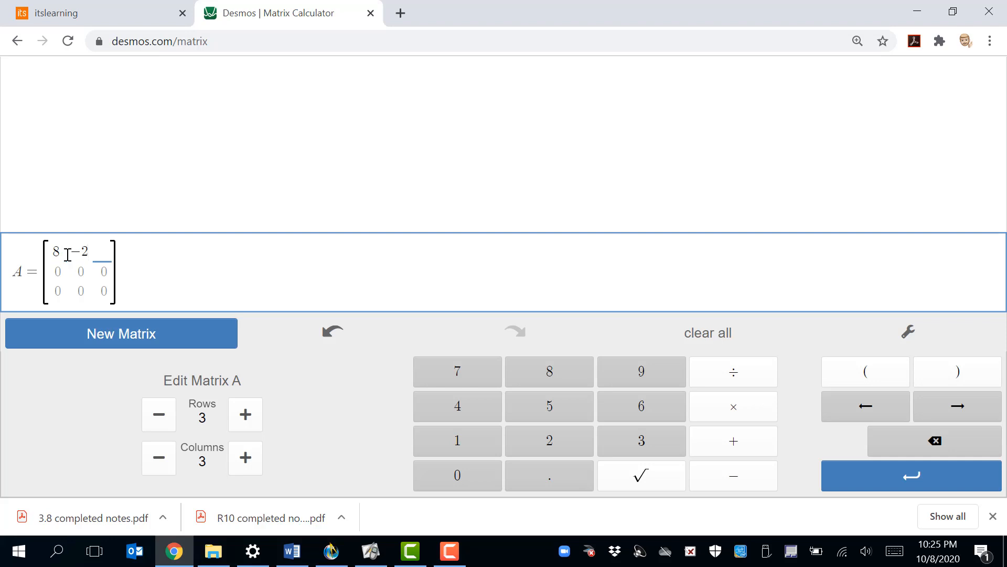
pyautogui.write('1')
pyautogui.press('Tab')
# Fill the second row of matrix A with 3, -1 and 4.
pyautogui.write('3')
pyautogui.press('Tab')
pyautogui.write('-1')
pyautogui.press('Tab')
pyautogui.write('4')
pyautogui.press('Tab')
# Fill the third row of matrix A with -1, 3 and -2.
pyautogui.write('-1')
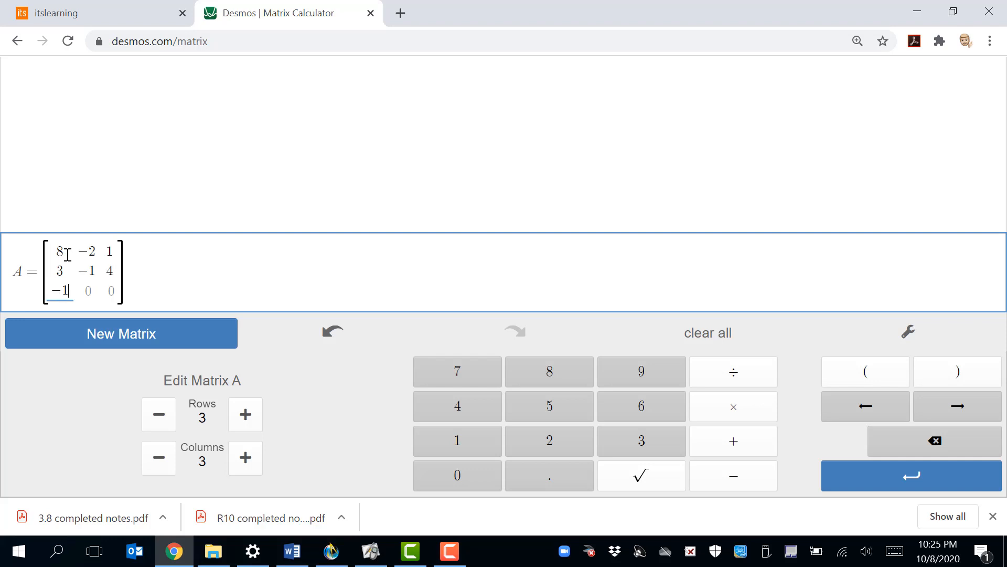
pyautogui.press('Tab')
pyautogui.write('3')
pyautogui.press('Tab')
pyautogui.write('-2')
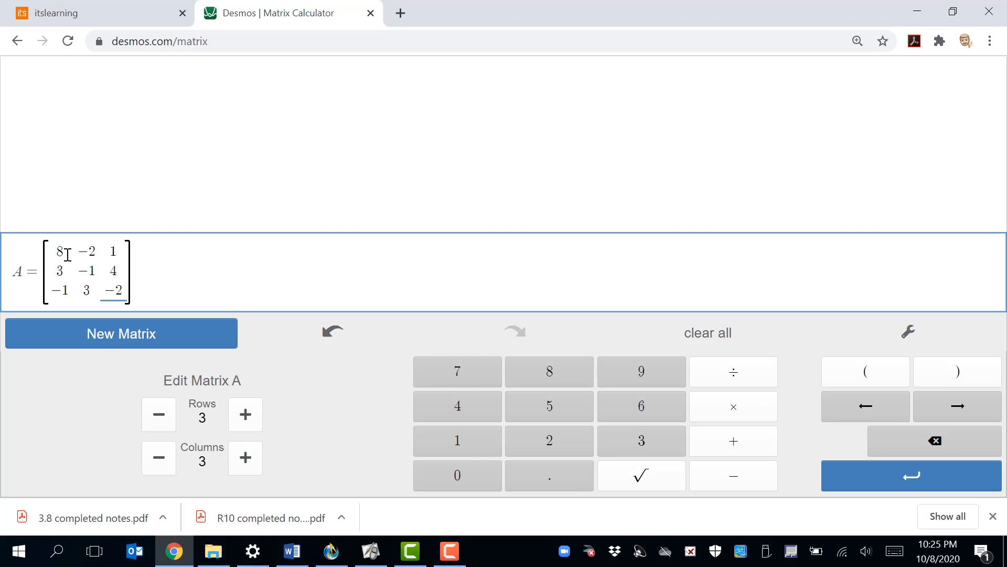
# Create matrix B with 3 rows and 1 column.
pyautogui.click(110, 334)
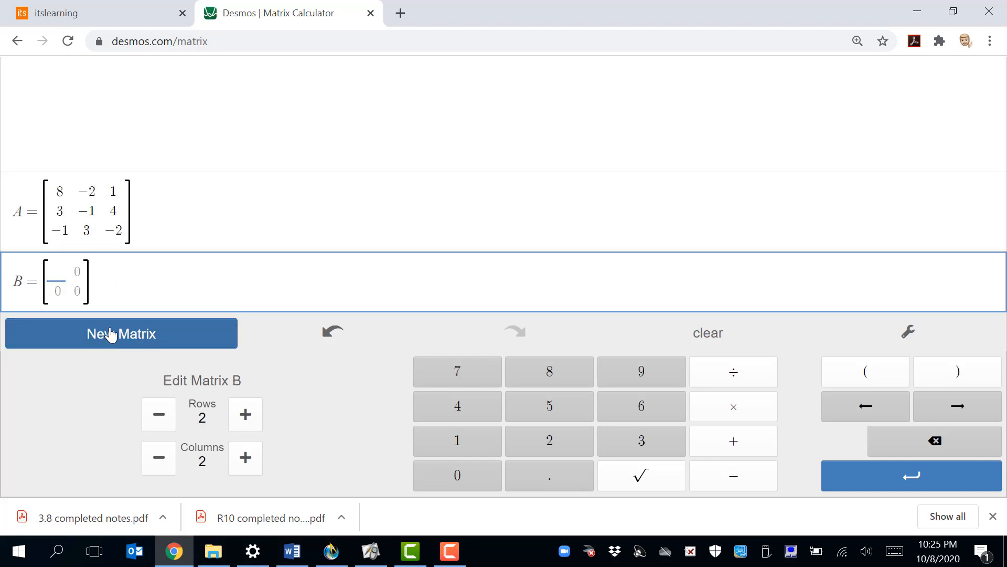
pyautogui.click(245, 416)
pyautogui.click(159, 458)
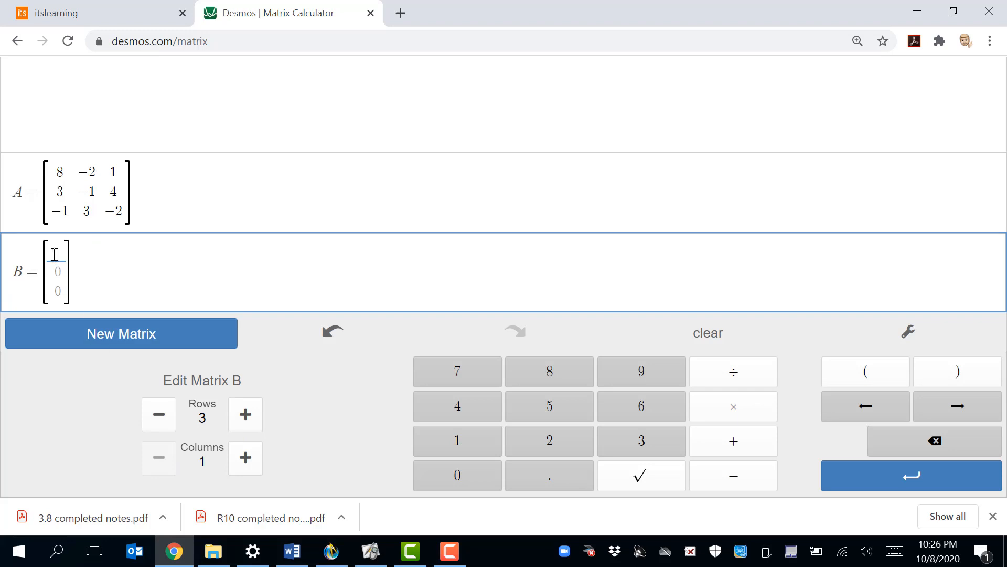
# Fill matrix B from top to bottom with -6, 13 and -15, and finish its entry.
pyautogui.write('-6')
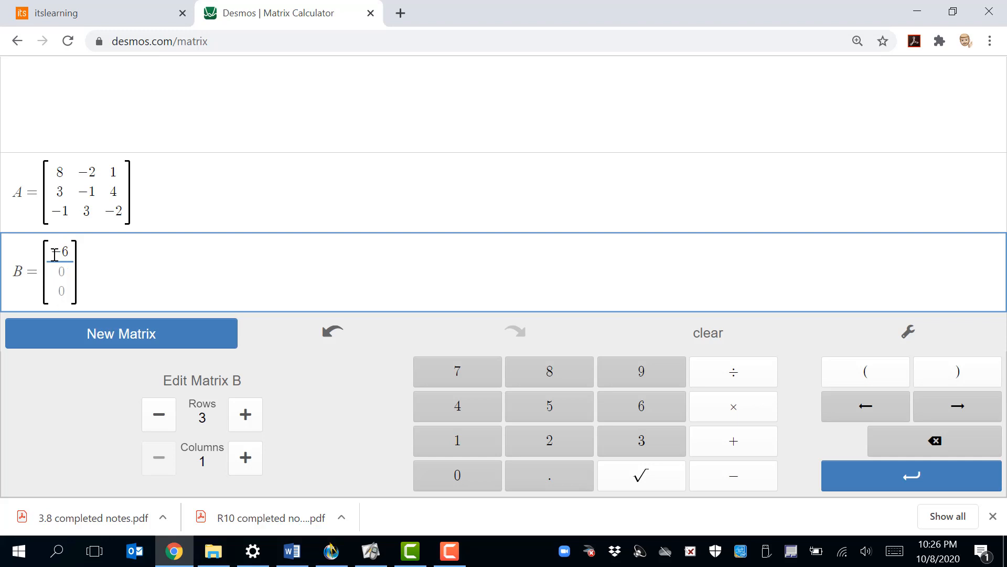
pyautogui.press('Down')
pyautogui.write('13')
pyautogui.press('Down')
pyautogui.write('-15')
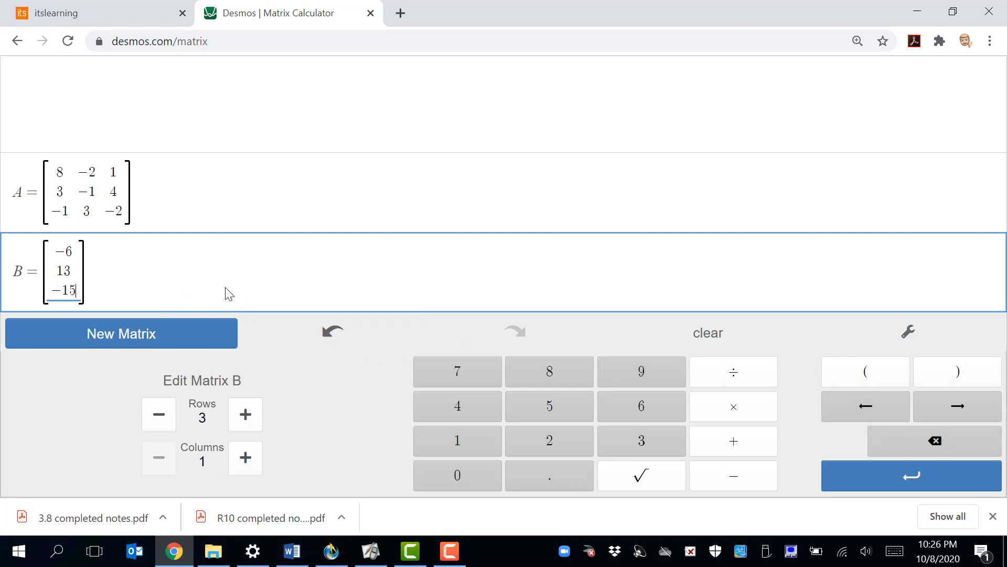
pyautogui.click(906, 481)
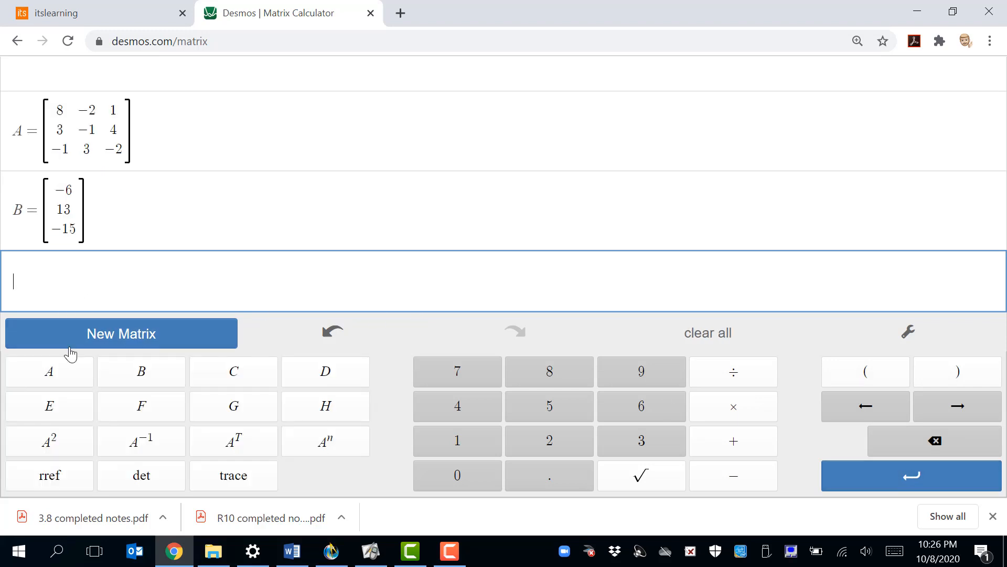
# Compute the inverse of matrix A multiplied by matrix B on the empty expression line.
pyautogui.click(72, 376)
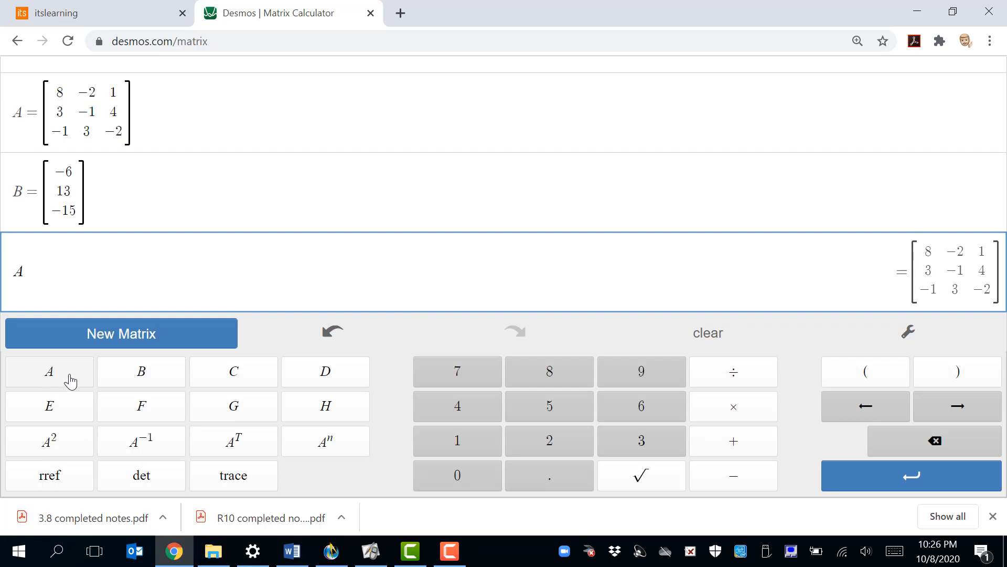
pyautogui.click(141, 443)
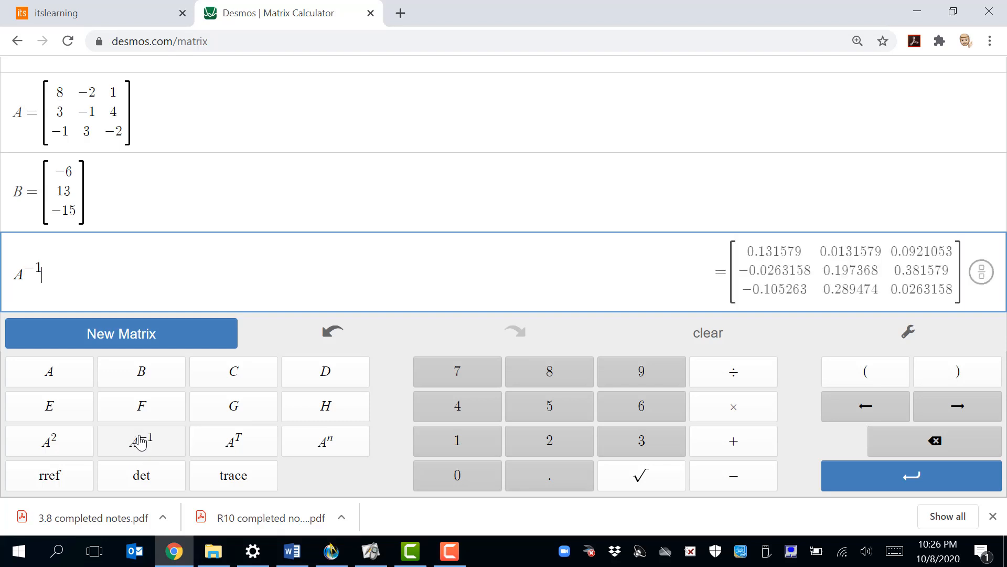
pyautogui.click(142, 374)
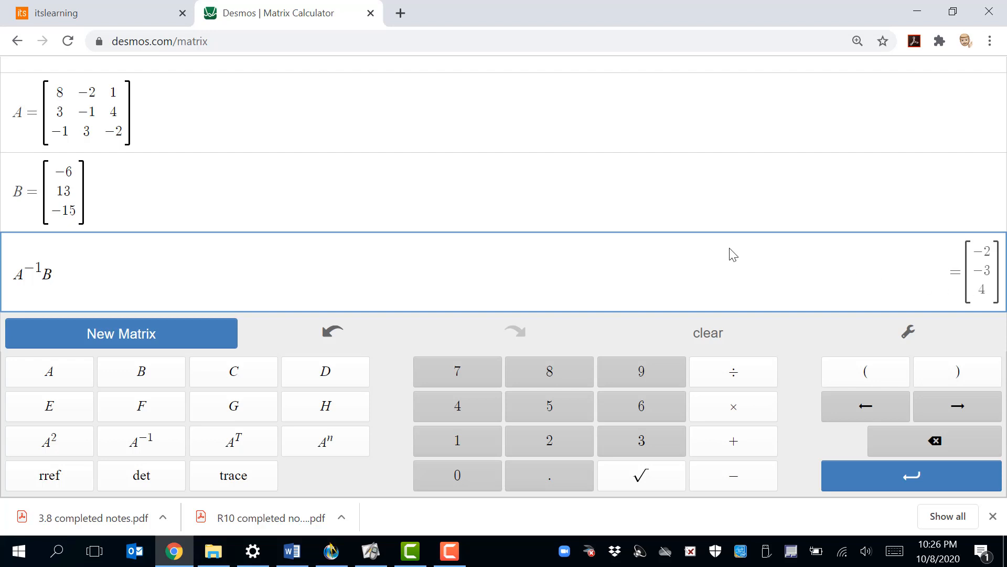
# Switch to ActivInspire to review the Ex1 system of equations, and return to the Desmos matrix calculator.
pyautogui.click(377, 555)
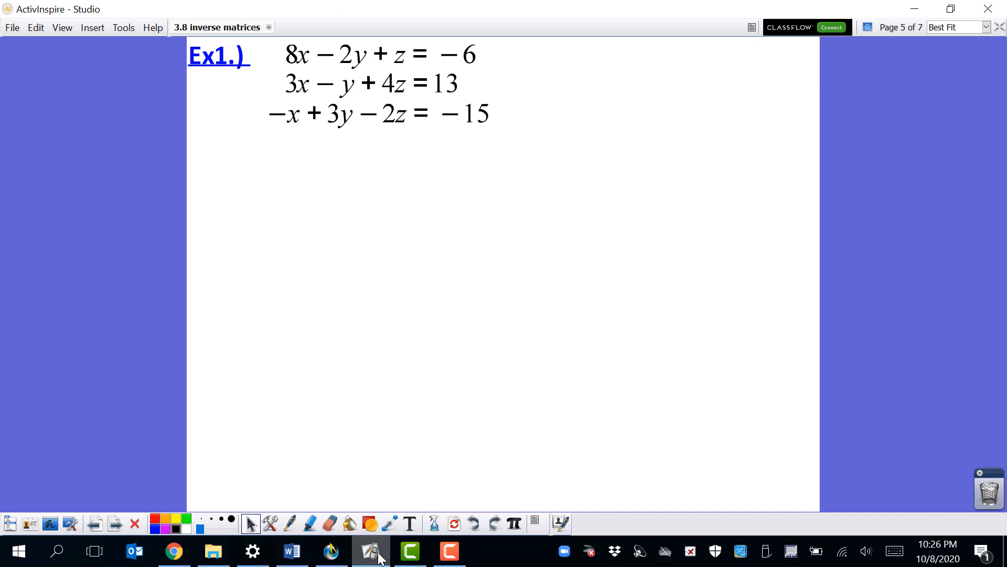
pyautogui.click(175, 551)
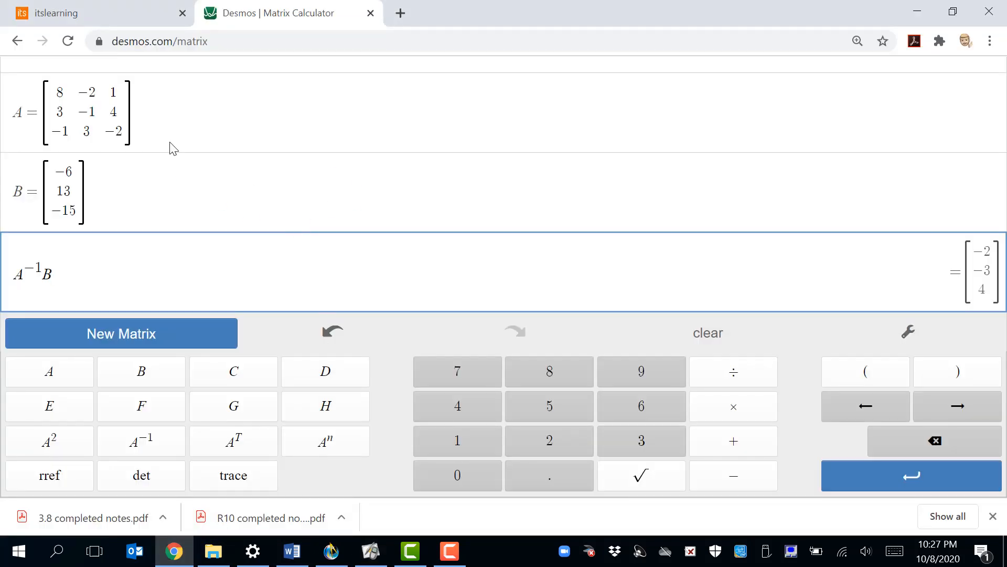
# Change the first-row, first-column entry of matrix A to 10.
pyautogui.click(60, 93)
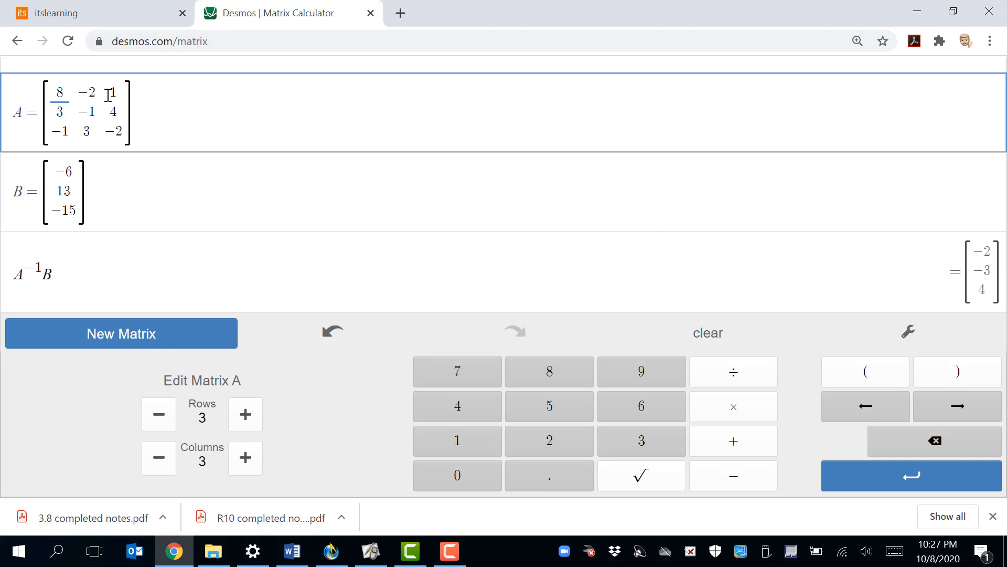
pyautogui.press('BackSpace')
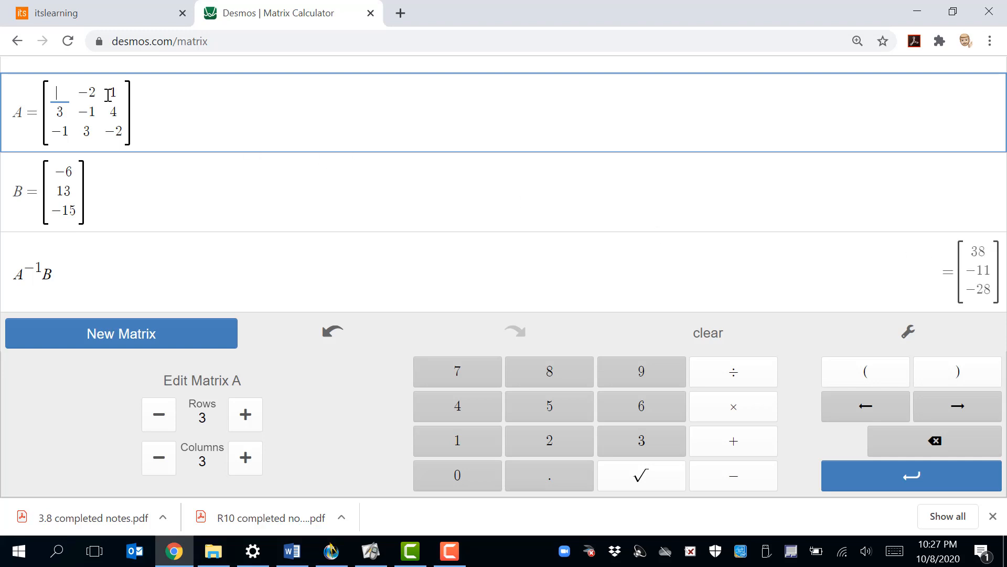
pyautogui.write('10')
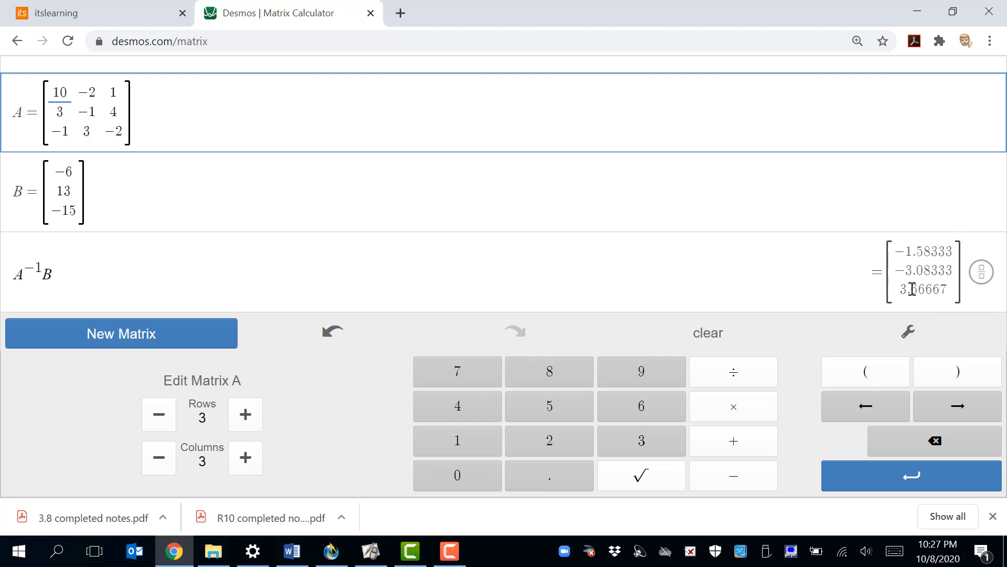
# Display the result of A⁻¹B as fractions, switching back to decimals once for comparison, and look over the whole result matrix.
pyautogui.click(980, 274)
pyautogui.scroll(-1, 879, 273)
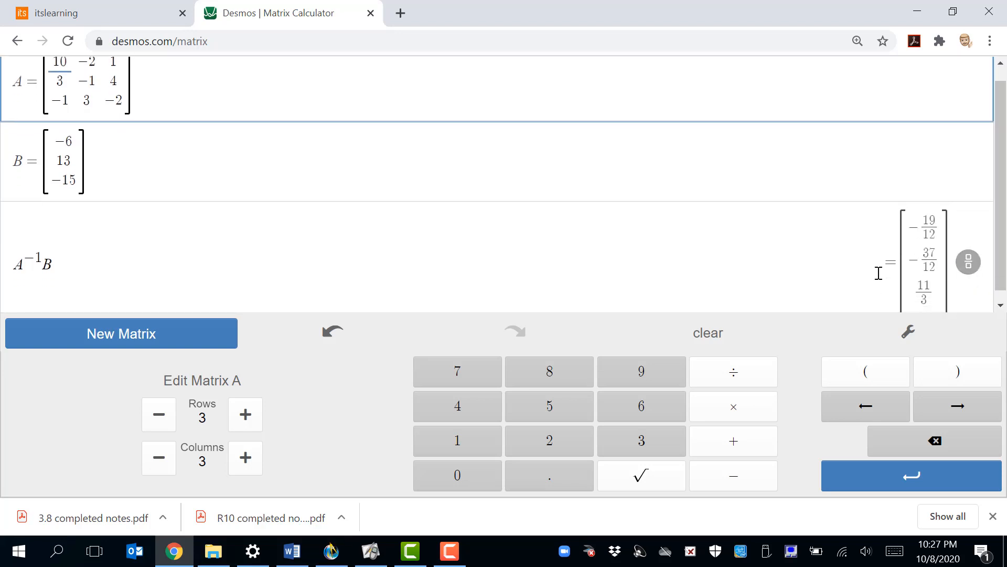
pyautogui.click(972, 255)
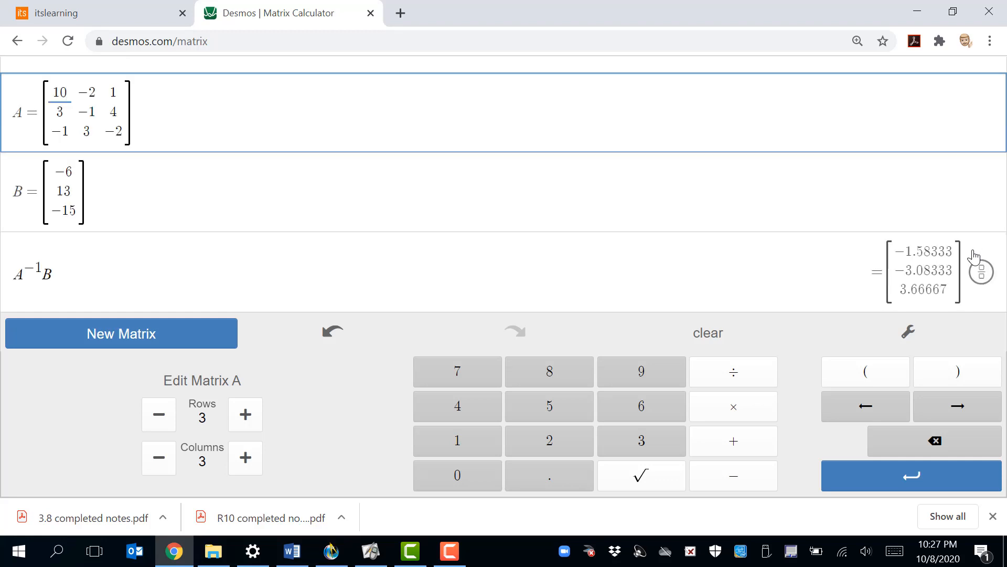
pyautogui.click(974, 258)
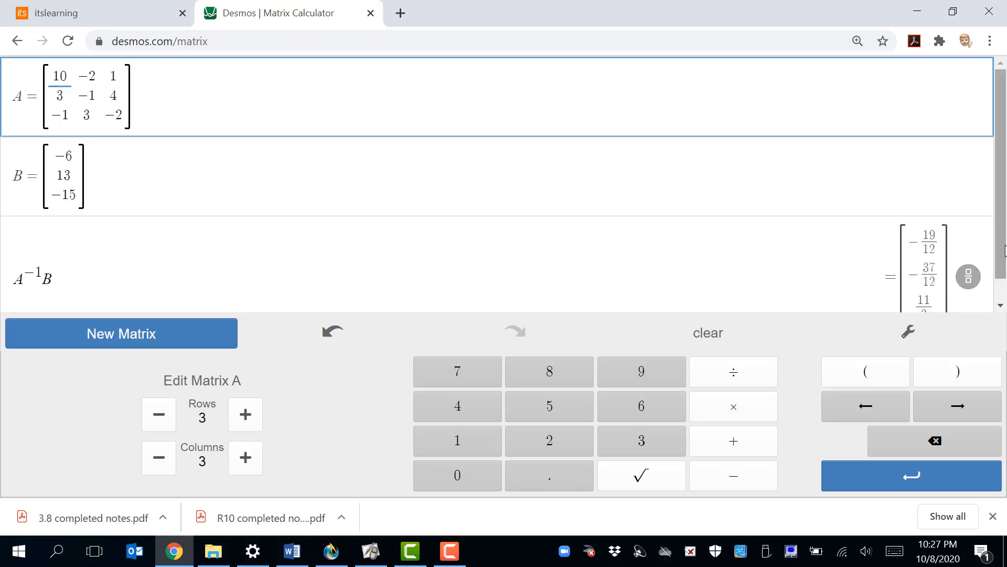
pyautogui.moveTo(1005, 251); pyautogui.dragTo(1005, 275)
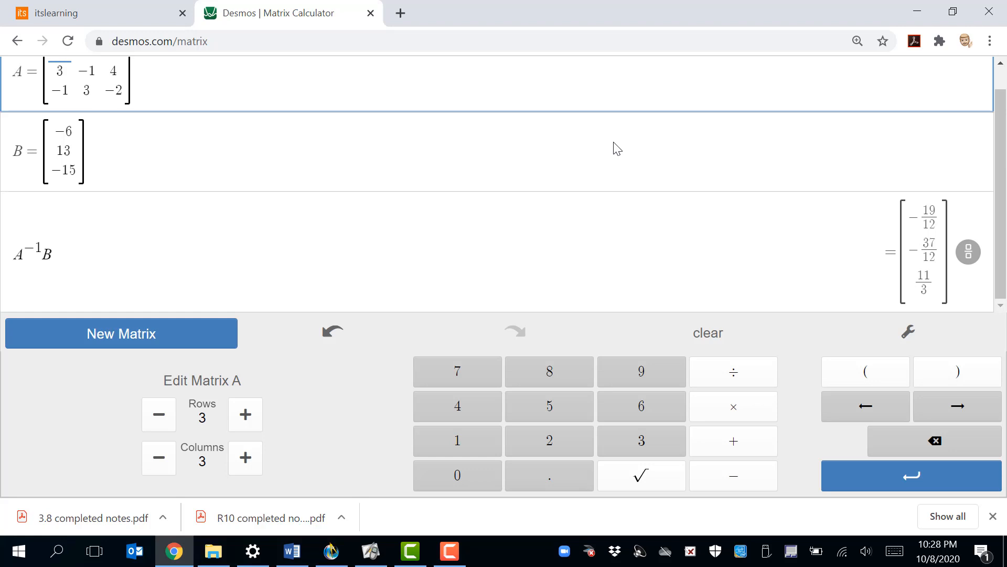
pyautogui.scroll(1, 617, 149)
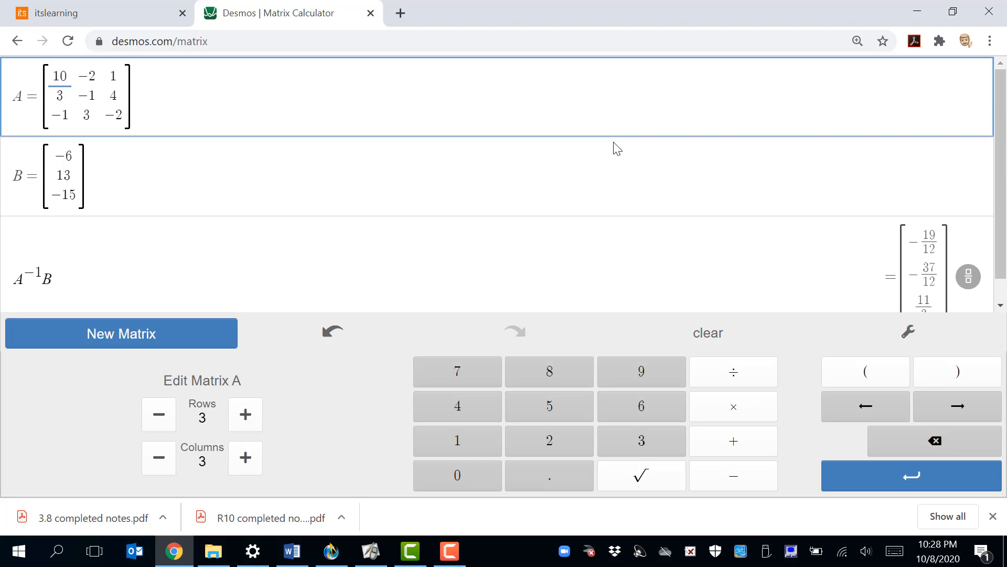